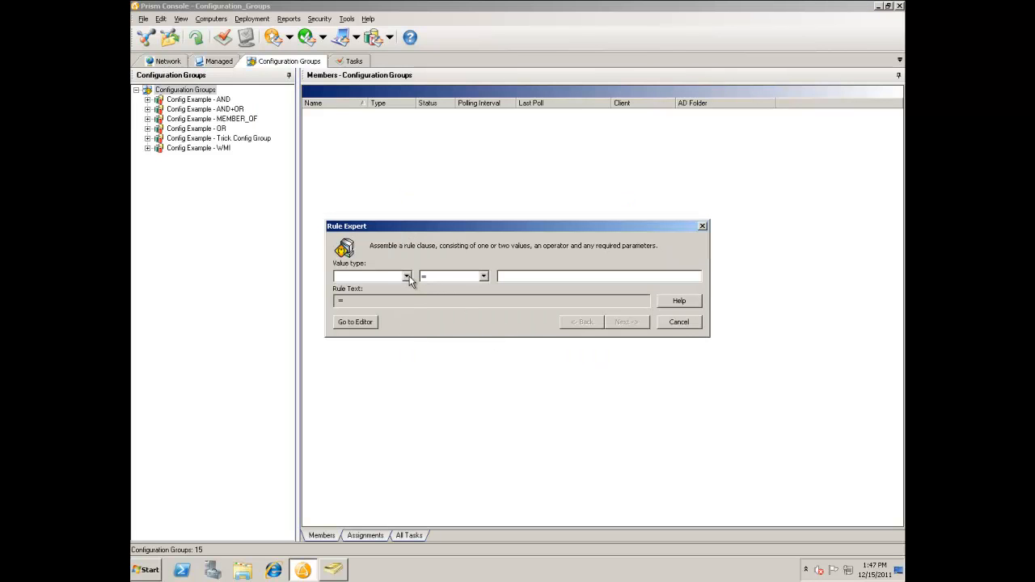
Define the rule clause as a <File> that EXISTS at "C:\Program Files (x86)\Mozilla Firefox\firefox.exe".
left_click(407, 277)
left_click(376, 312)
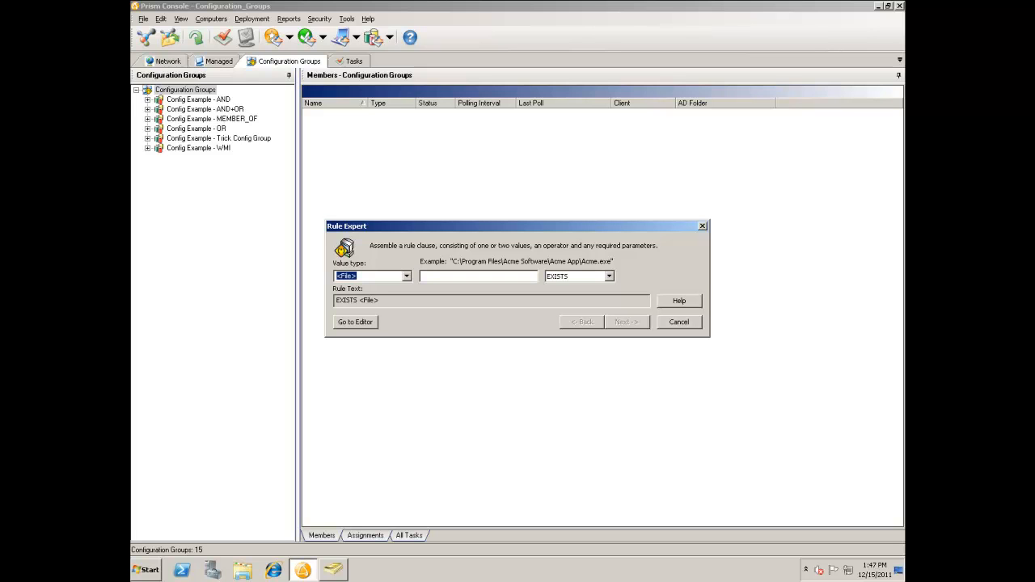
left_click(438, 275)
type("C:\\Program Files (x86)\\Mozilla Firefox\\firefox.exe")
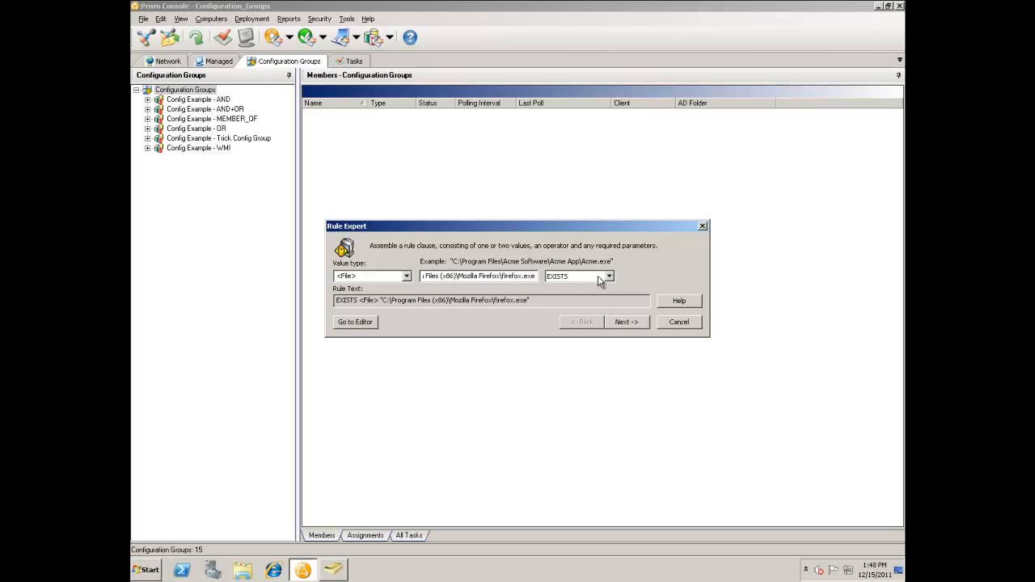
left_click(626, 322)
key("ctrl+c")
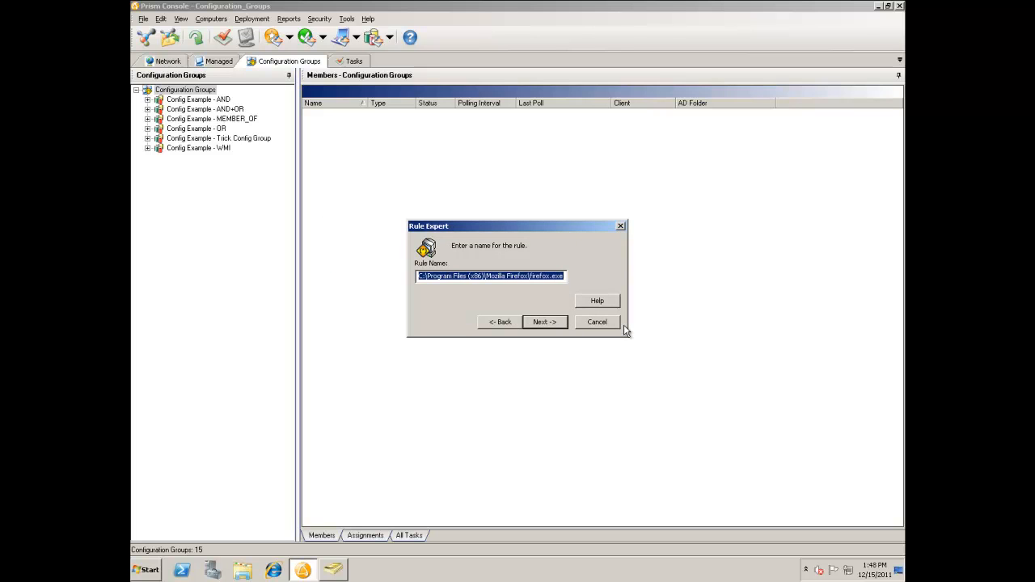
Name the rule "Firefox is Installed" and finish creating the configuration group.
type("Fire")
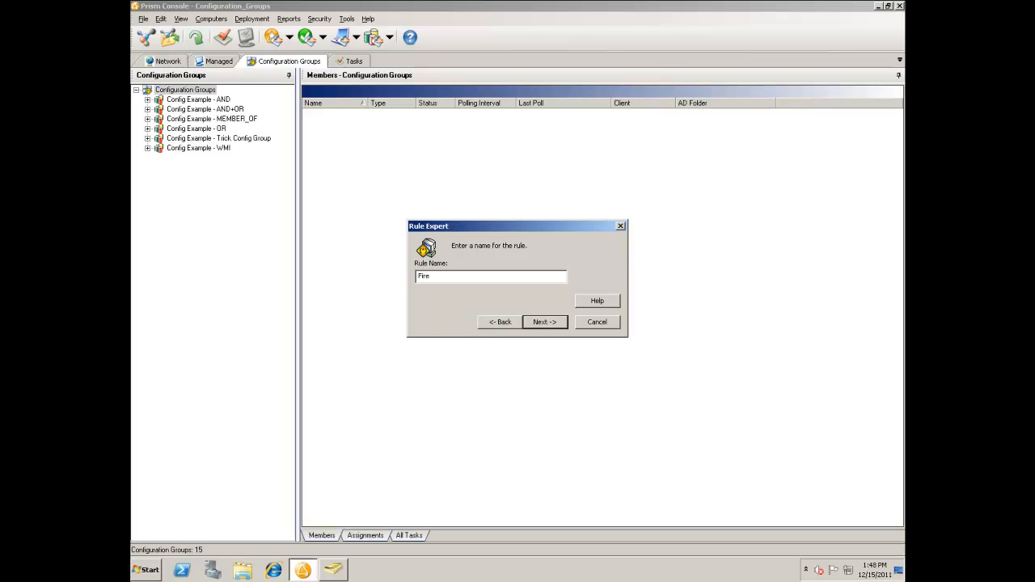
type("fox is Installed")
key("Return")
left_click(567, 351)
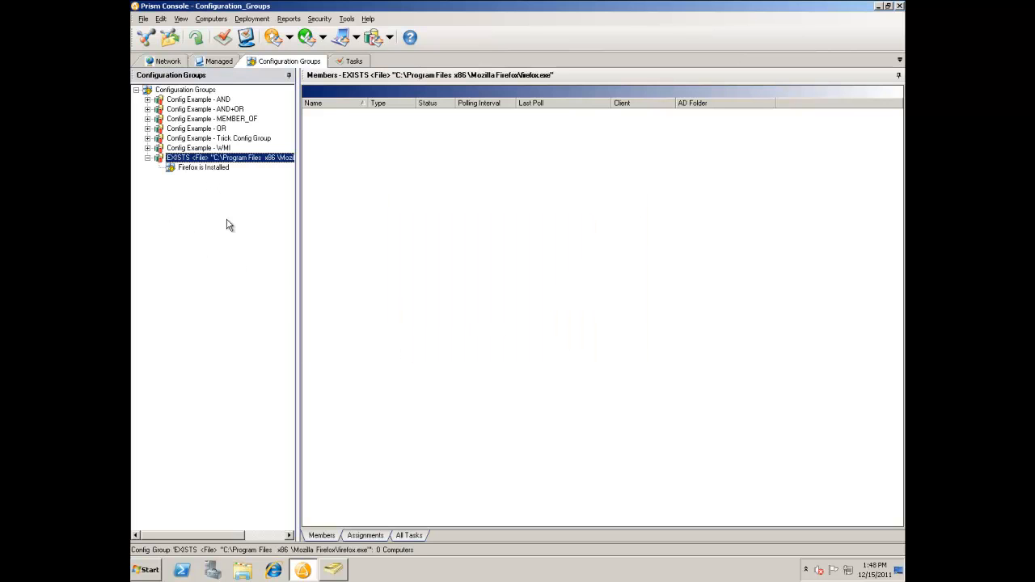
Add a rule-based subgroup to the new Firefox group with the clause NOT EXISTS <File> "C:\Program Files (x86)\Mozilla Firefox\firefox.exe".
right_click(197, 158)
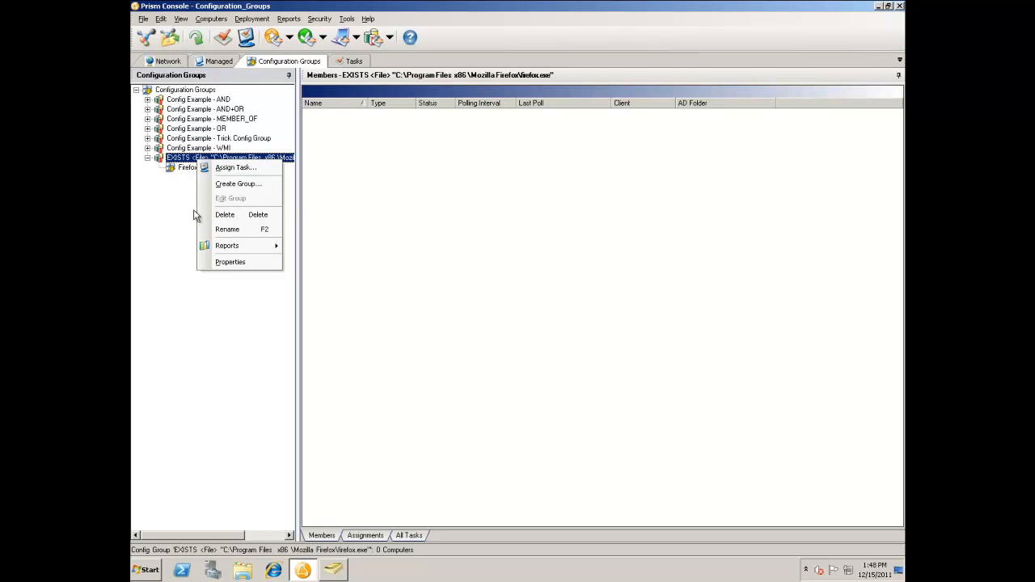
left_click(243, 185)
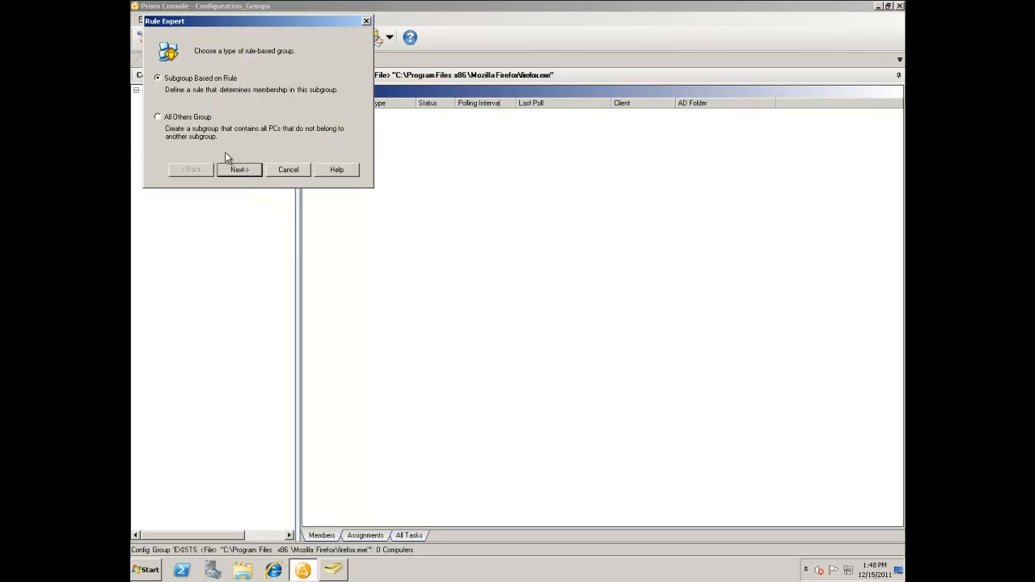
left_click(241, 170)
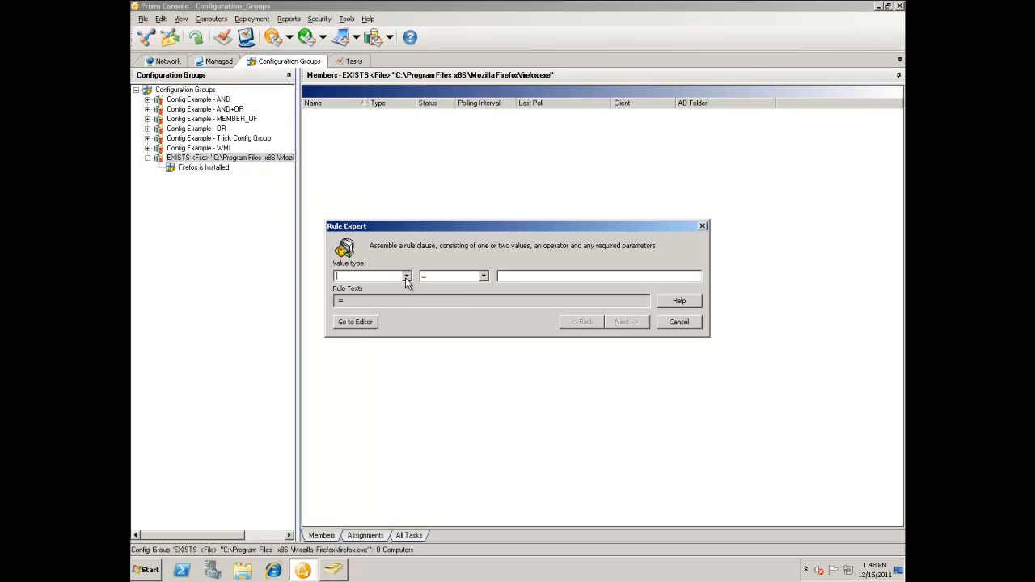
left_click(407, 276)
left_click(399, 310)
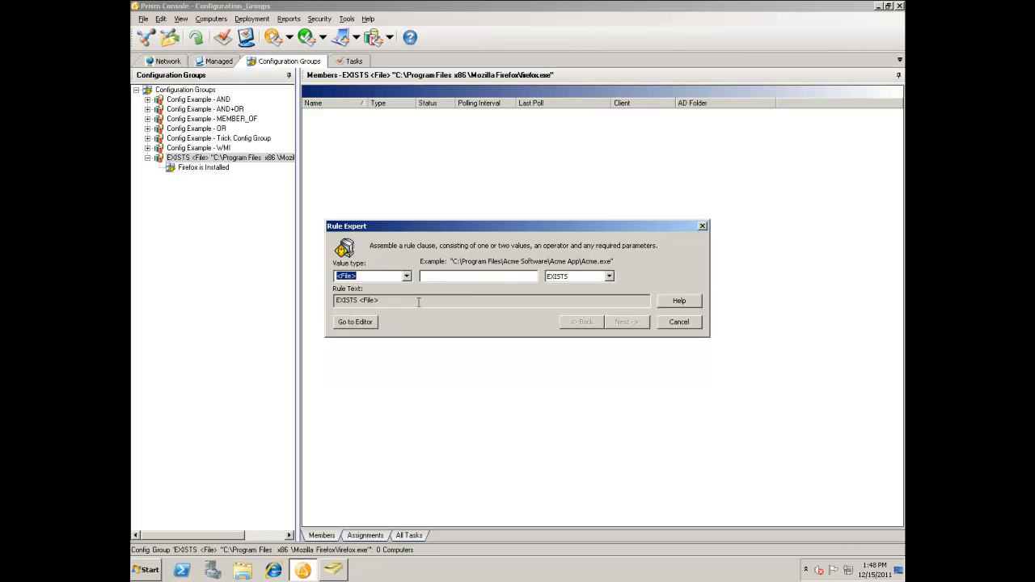
left_click(443, 277)
key("ctrl+v")
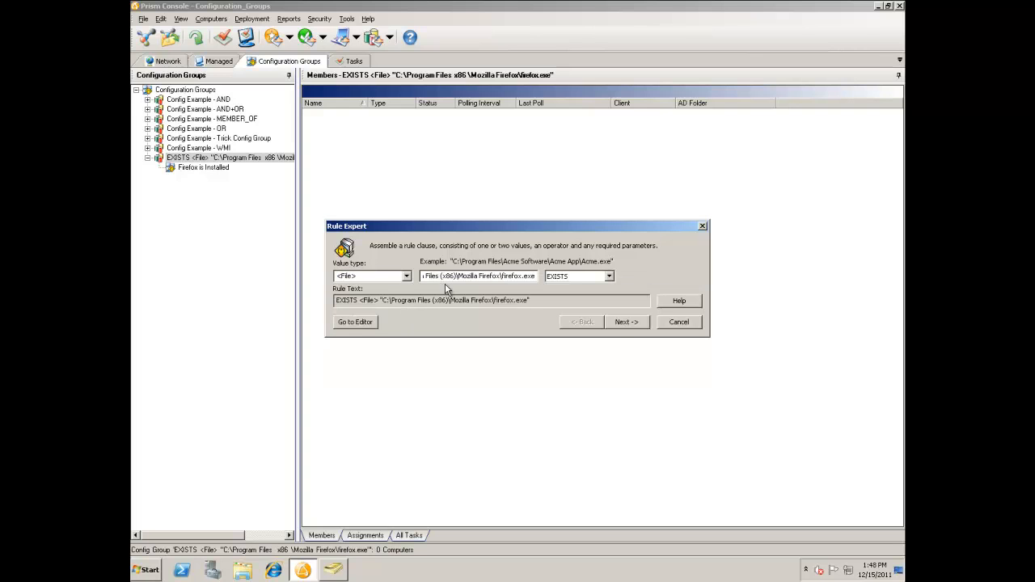
left_click(609, 277)
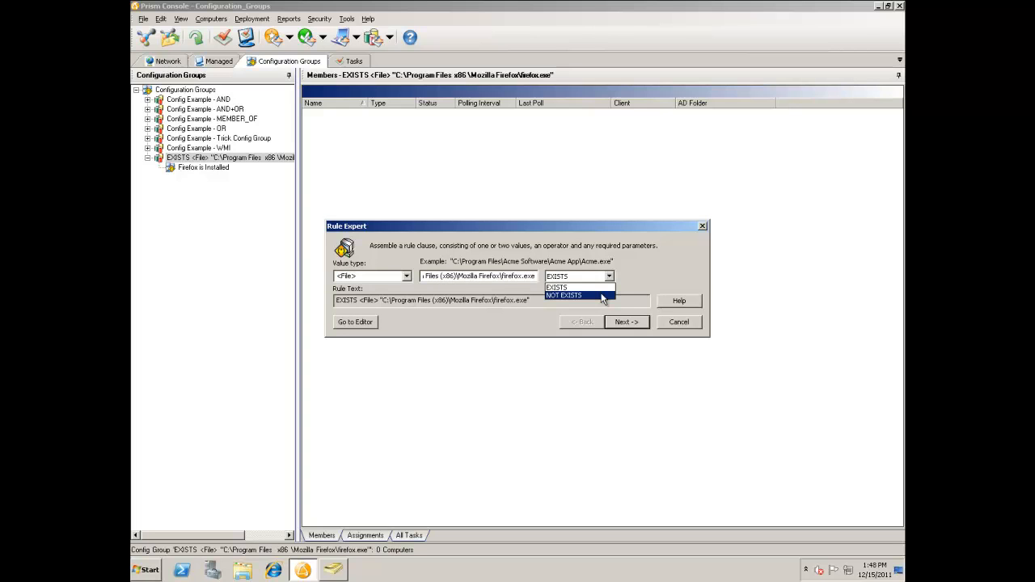
left_click(602, 296)
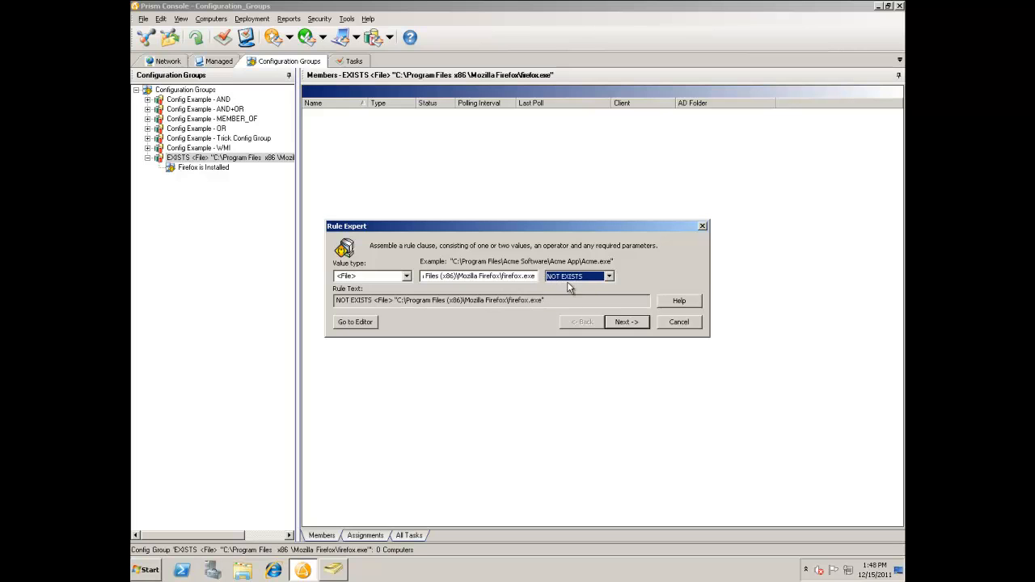
left_click(624, 322)
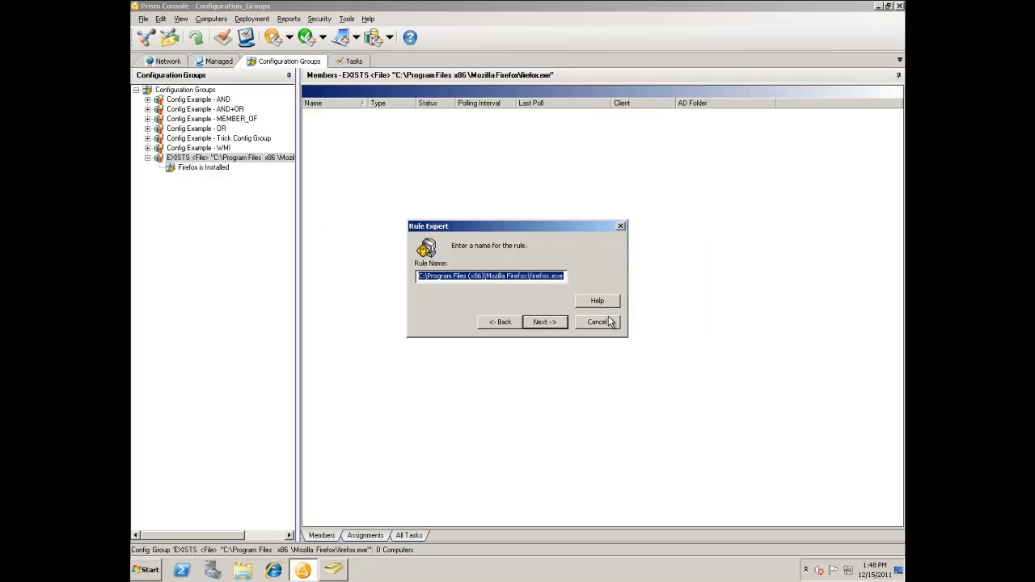
Name the subgroup's rule "Firefox is NOT installed" and finish creating it.
type("Firefox is NOT installed")
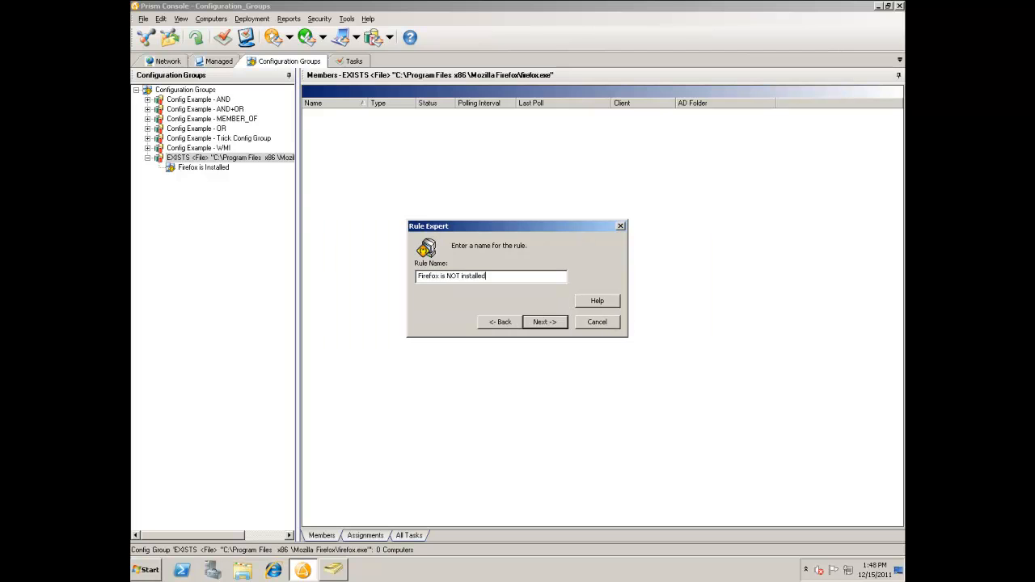
key("Return")
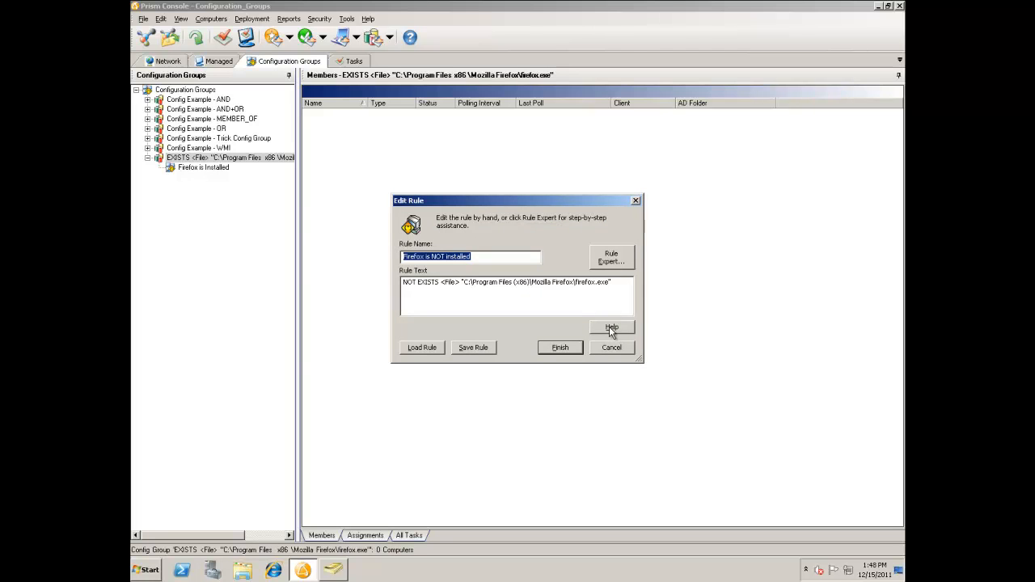
left_click(570, 350)
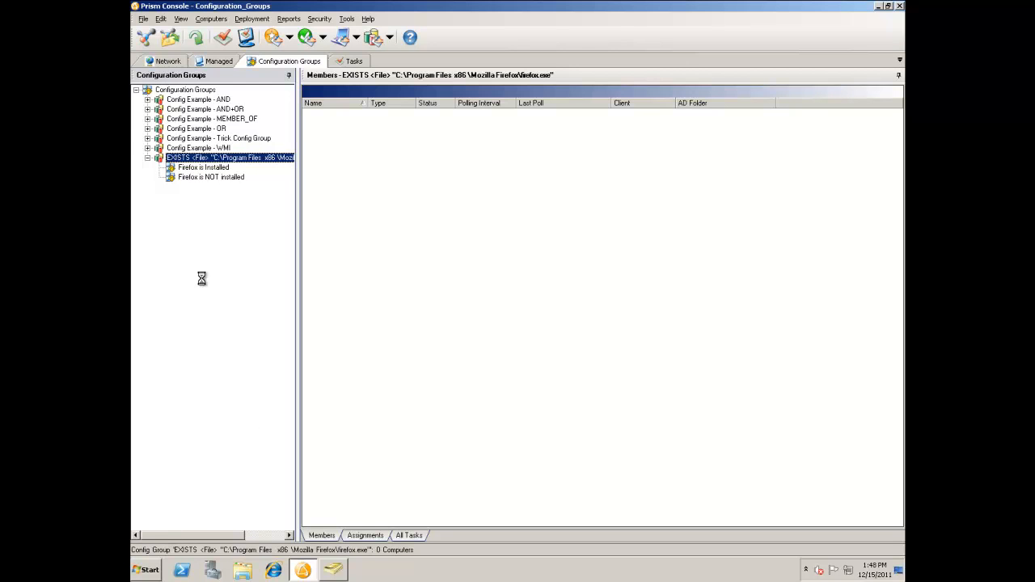
Check the members of the "Firefox is NOT installed" subgroup, then collapse the Firefox group.
double_click(169, 177)
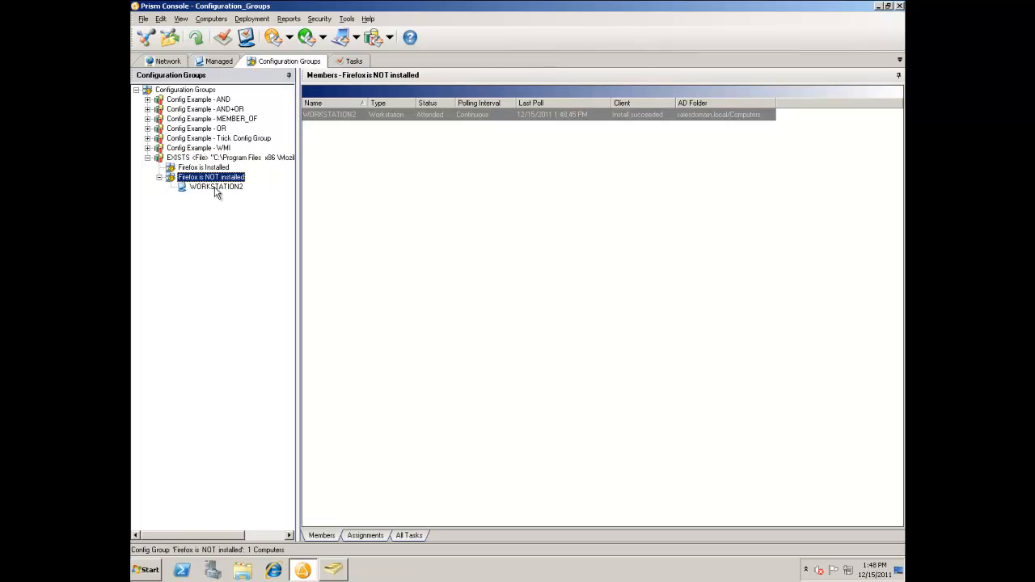
left_click(160, 177)
left_click(148, 157)
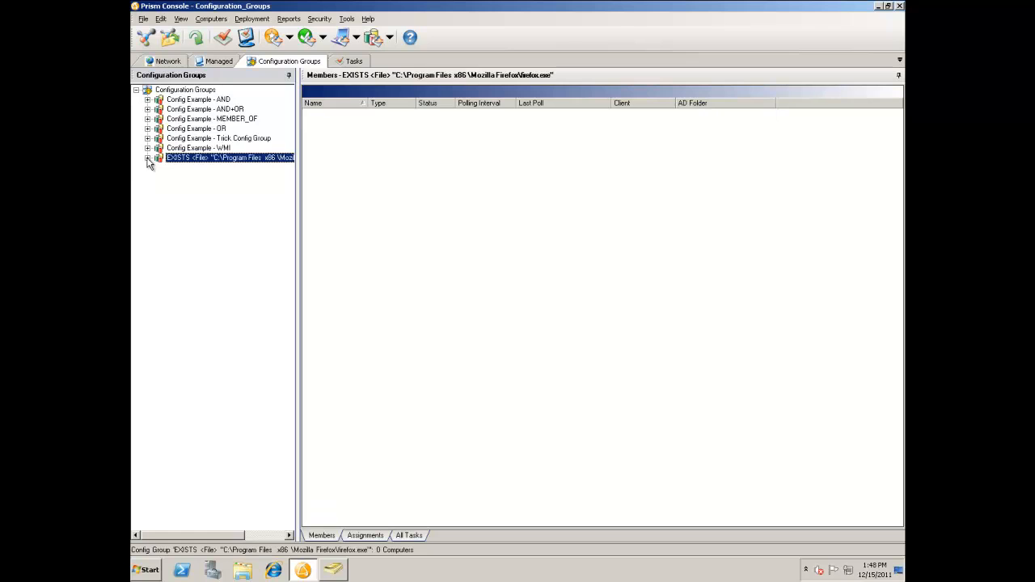
Create a user-defined configuration group with the rule clause UserADName MEMBER_OF "salesdomain.local/Sales/Internal Sales".
right_click(178, 91)
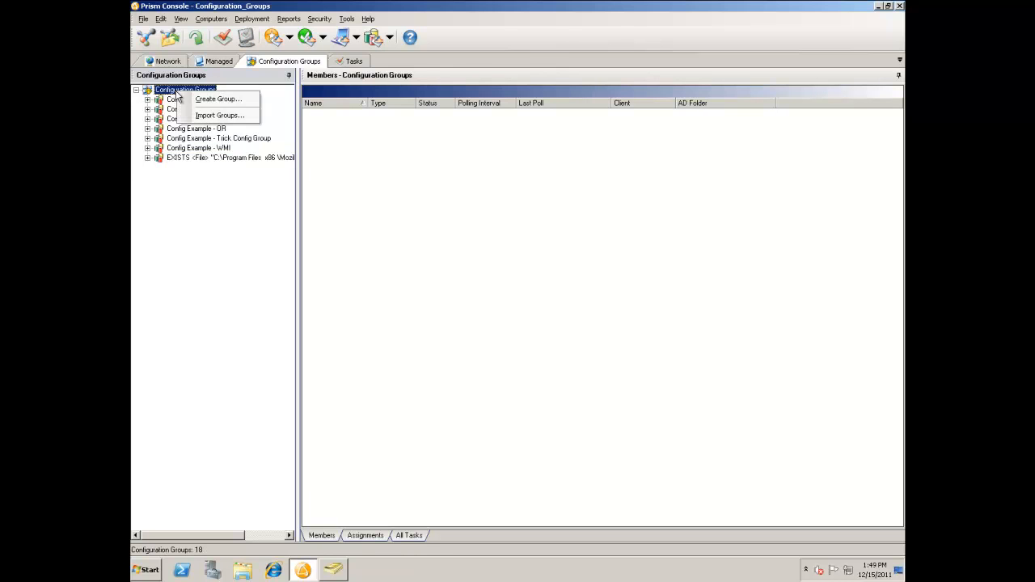
left_click(198, 100)
left_click(445, 289)
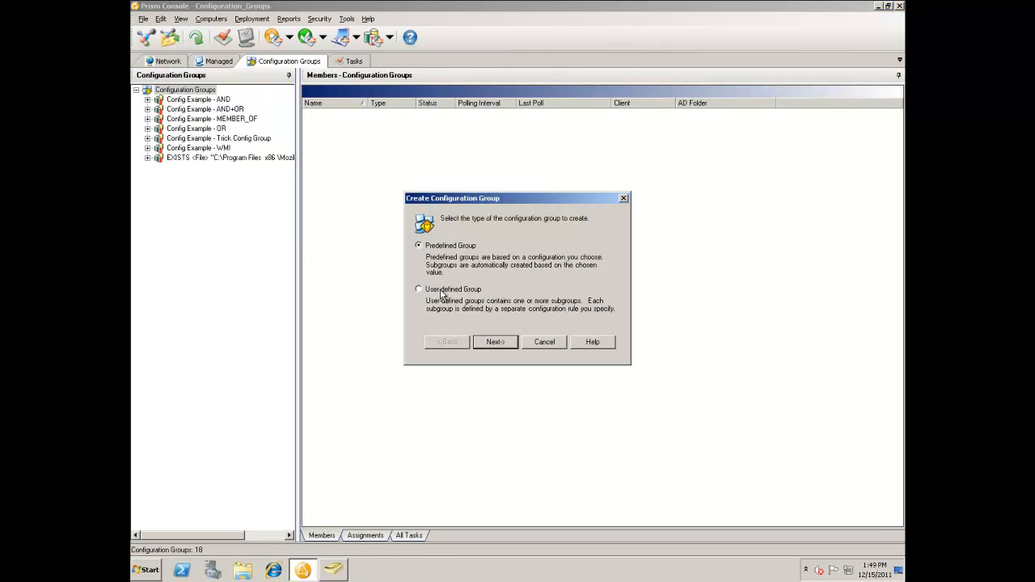
left_click(495, 343)
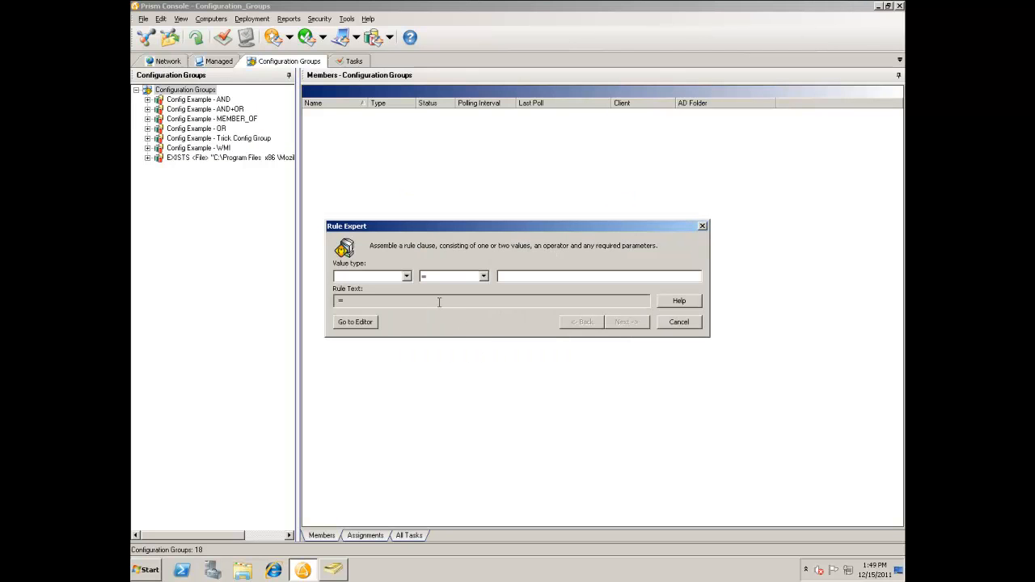
left_click(407, 275)
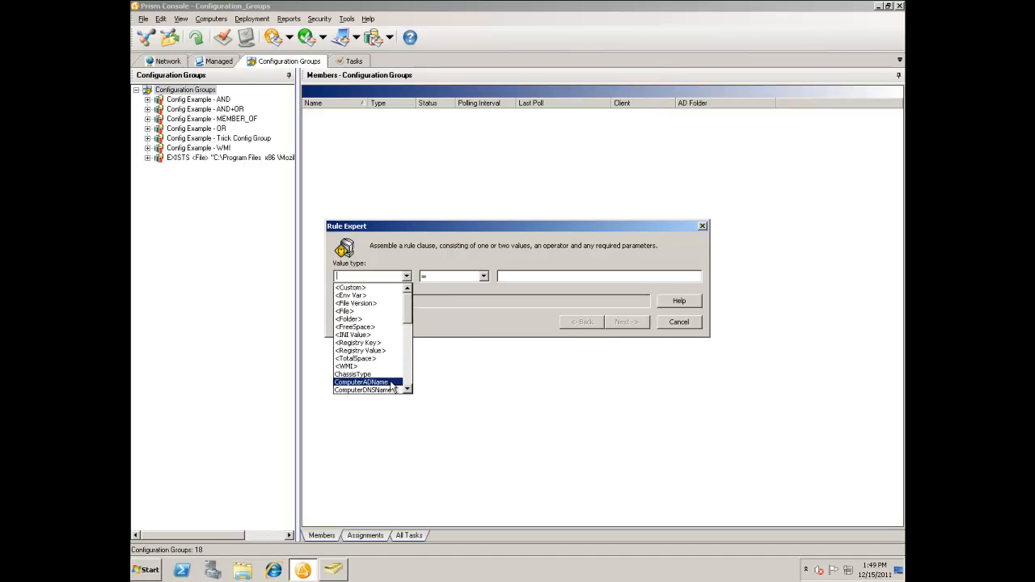
left_click_drag(410, 322, 412, 388)
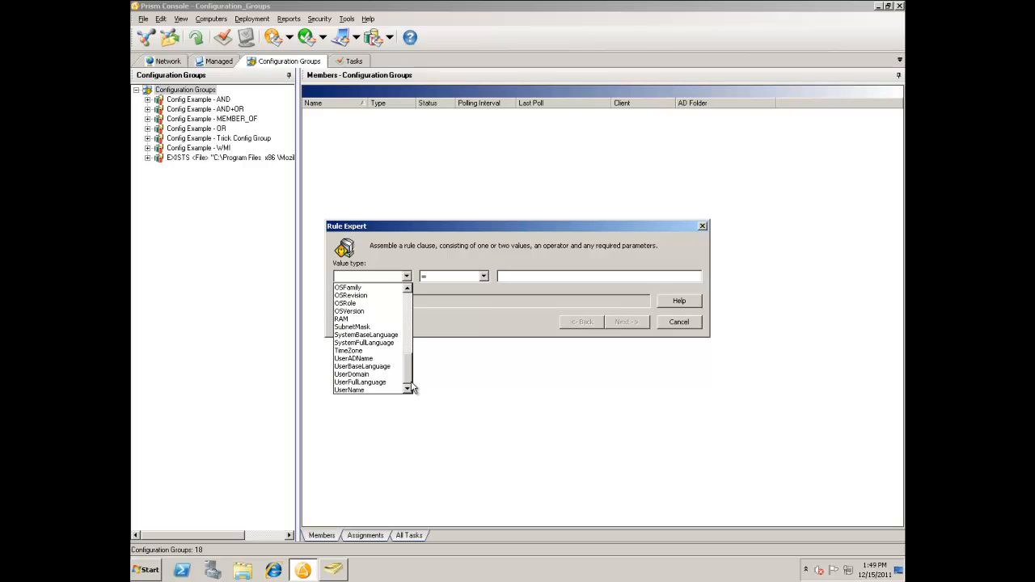
left_click(374, 361)
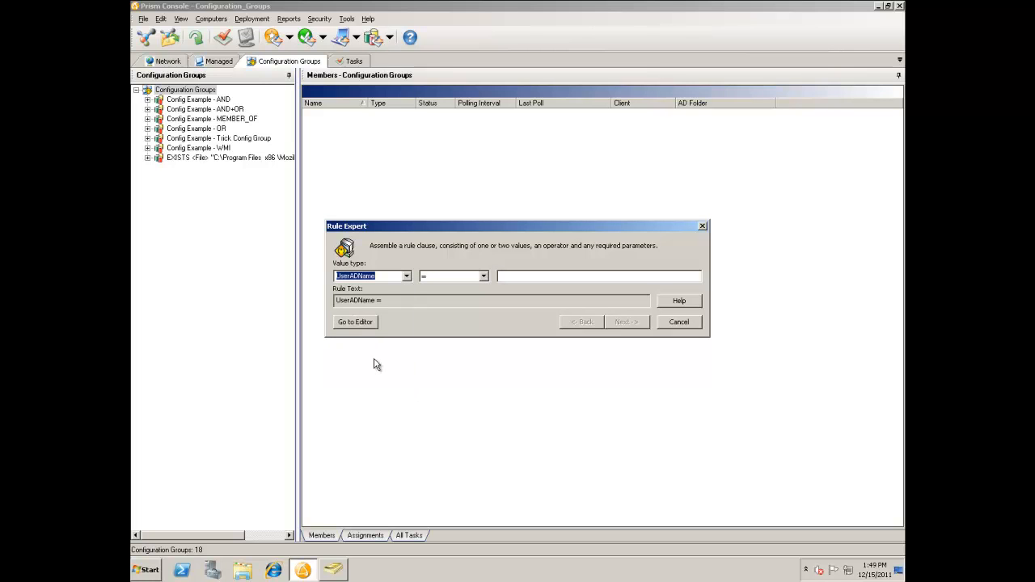
left_click(483, 276)
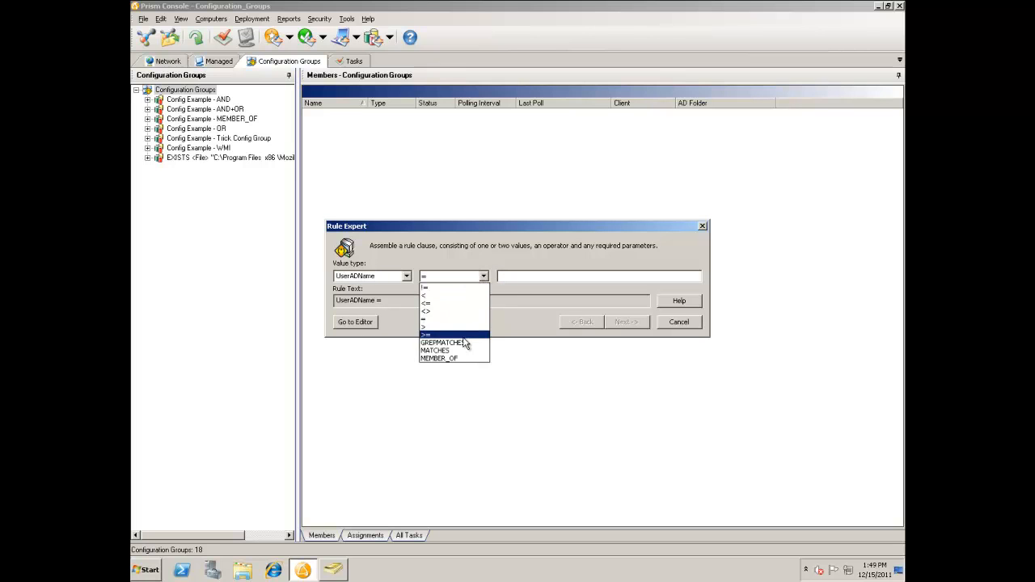
left_click(459, 358)
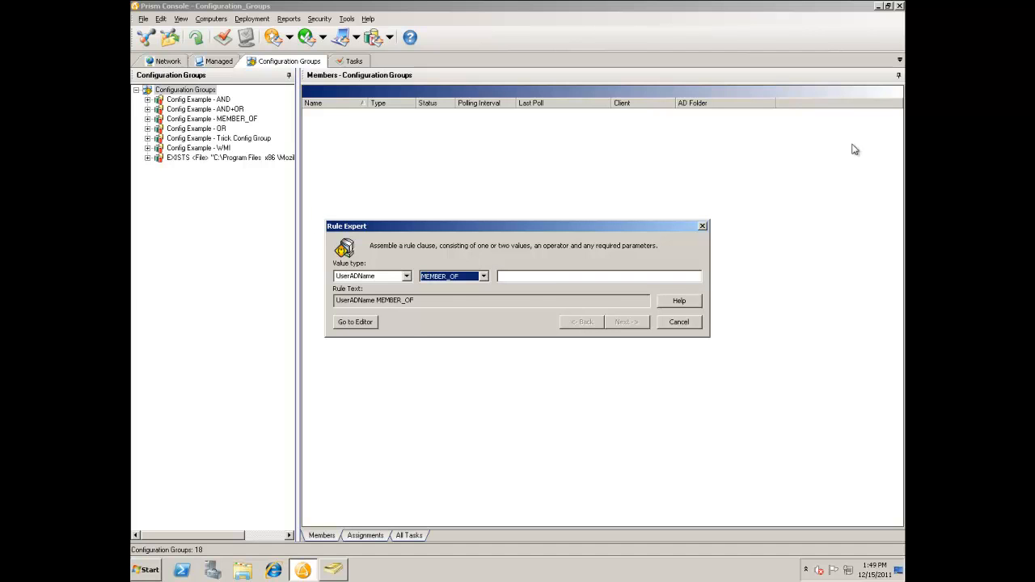
left_click(524, 278)
type("salesdomain.local/Sales/Internal Sales")
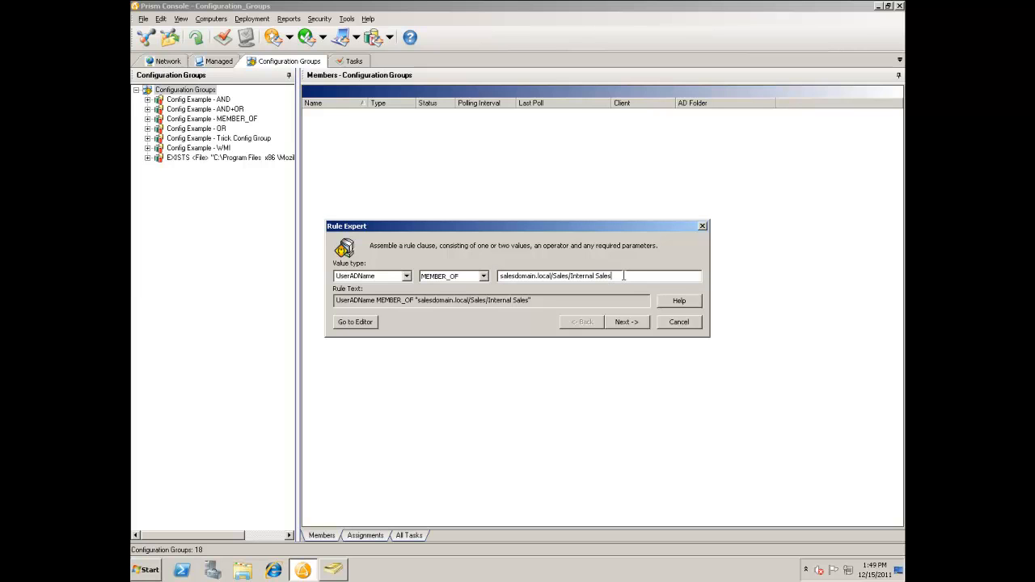
left_click(625, 323)
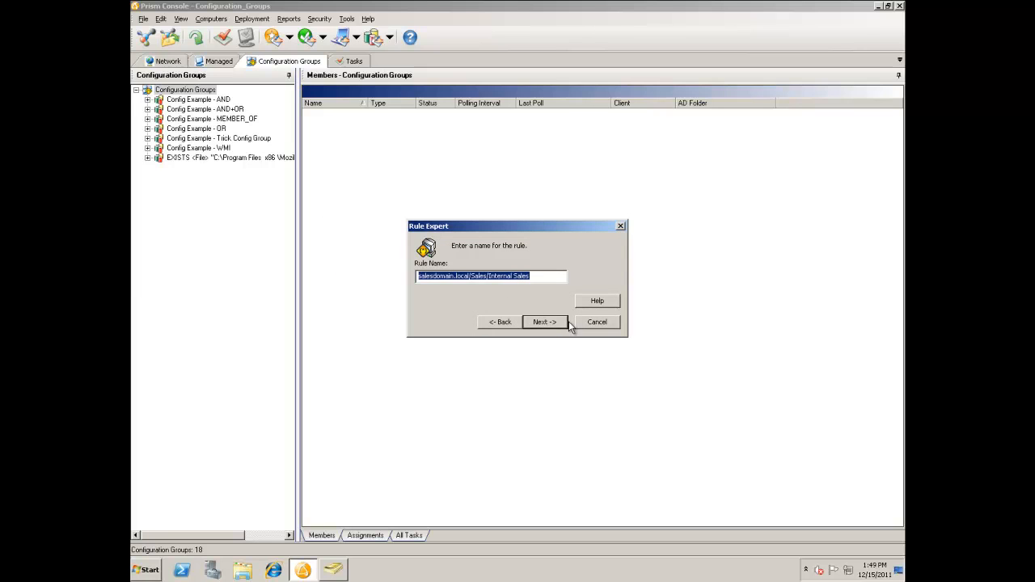
Name the rule "Intneral sales" and finish creating the UserADName configuration group.
type("Ins")
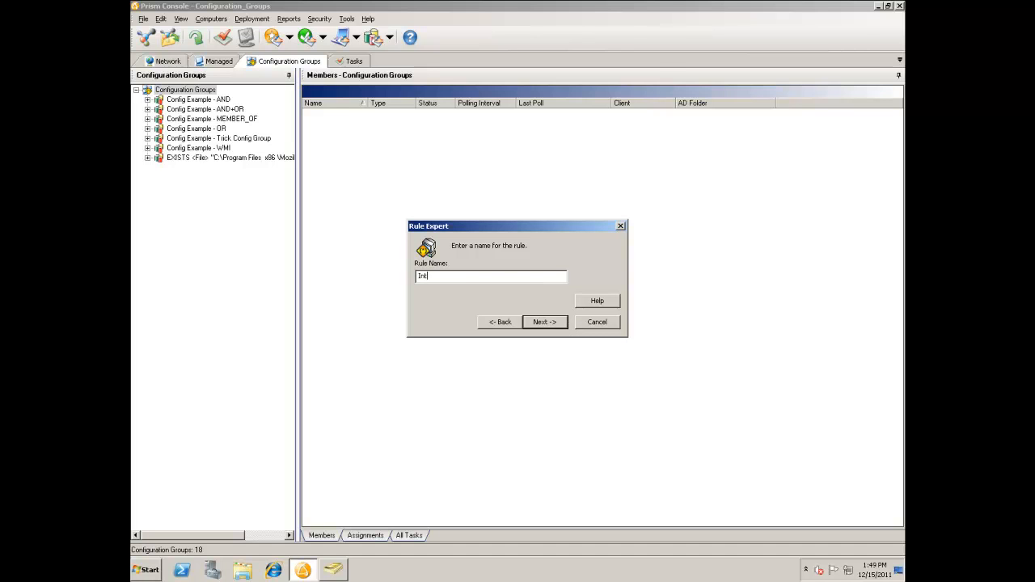
type("neral sales")
key("Return")
left_click(562, 348)
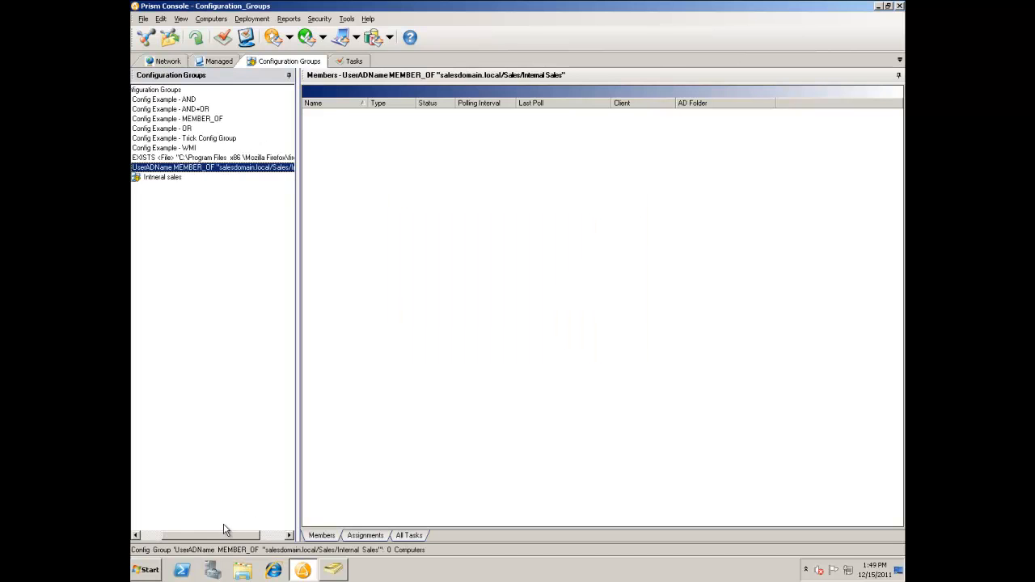
Check the members of the "Intneral sales" subgroup, then collapse its UserADName group.
left_click_drag(214, 536, 186, 535)
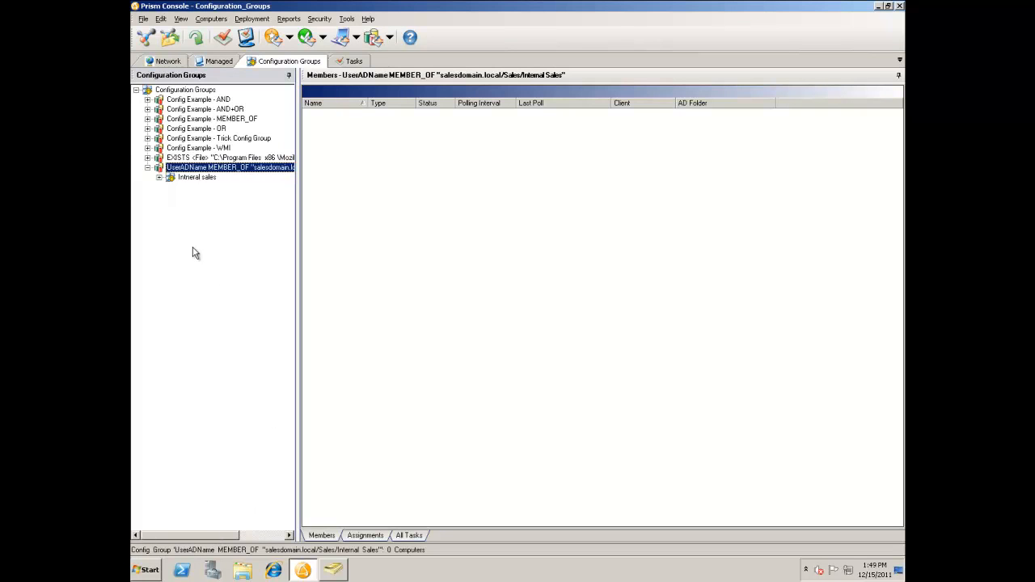
left_click(163, 176)
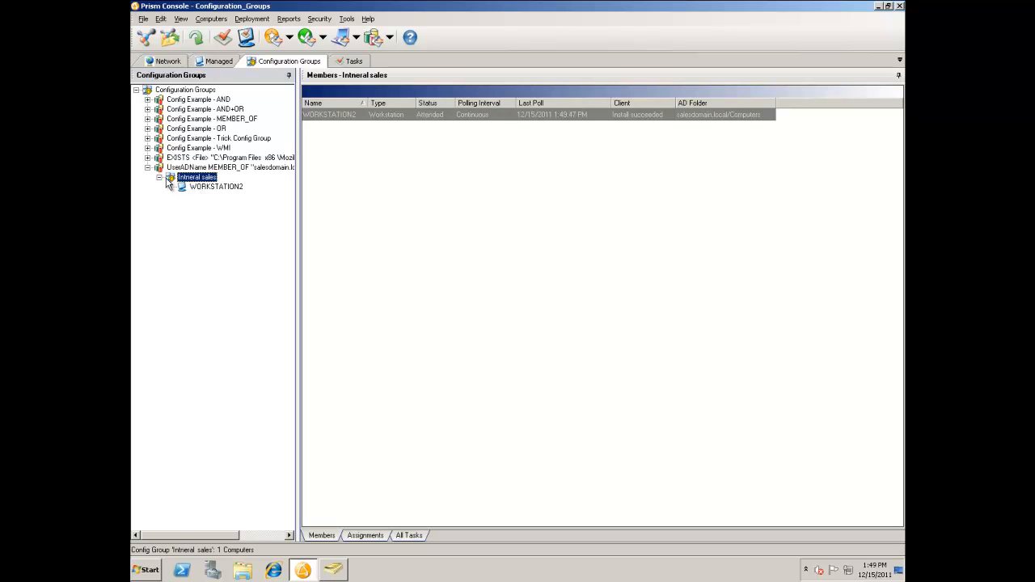
left_click(161, 178)
left_click(148, 167)
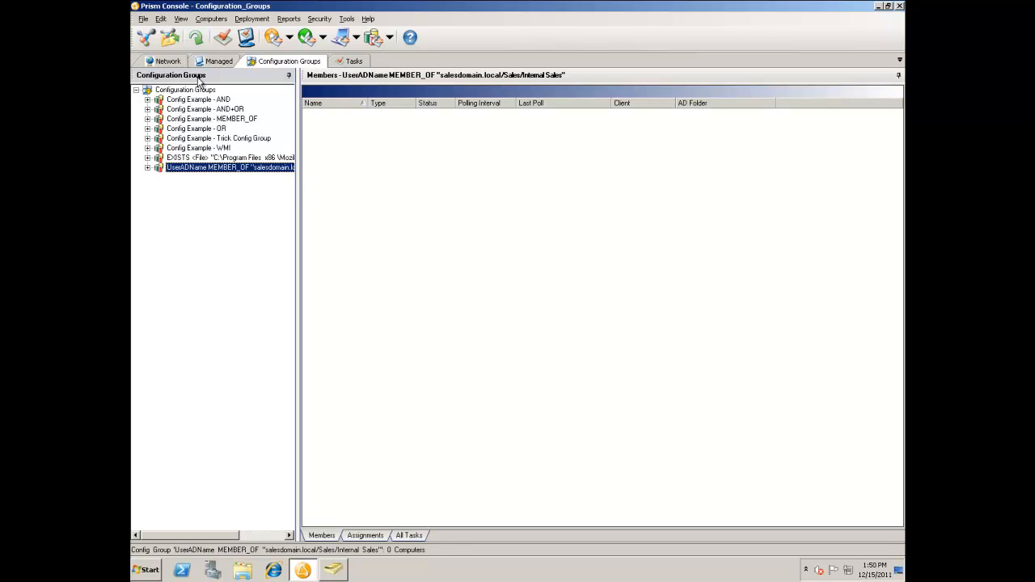
Edit the "Intneral sales" subgroup's rule to read NOT UserADName MEMBER_OF "salesdomain.local/Sales/Internal Sales" and save the group properties.
left_click(150, 168)
left_click(197, 178)
right_click(196, 178)
left_click(231, 279)
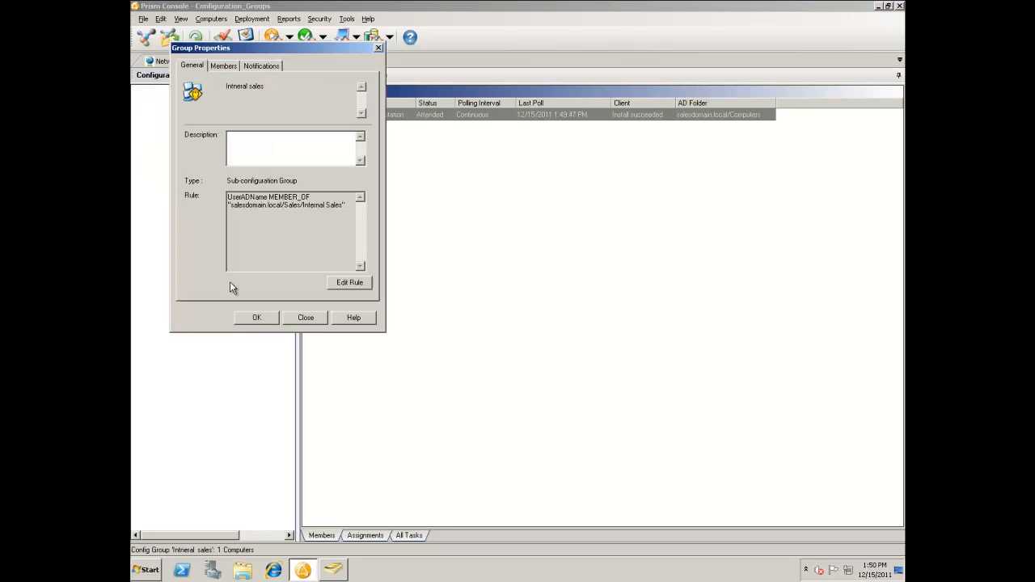
left_click(350, 282)
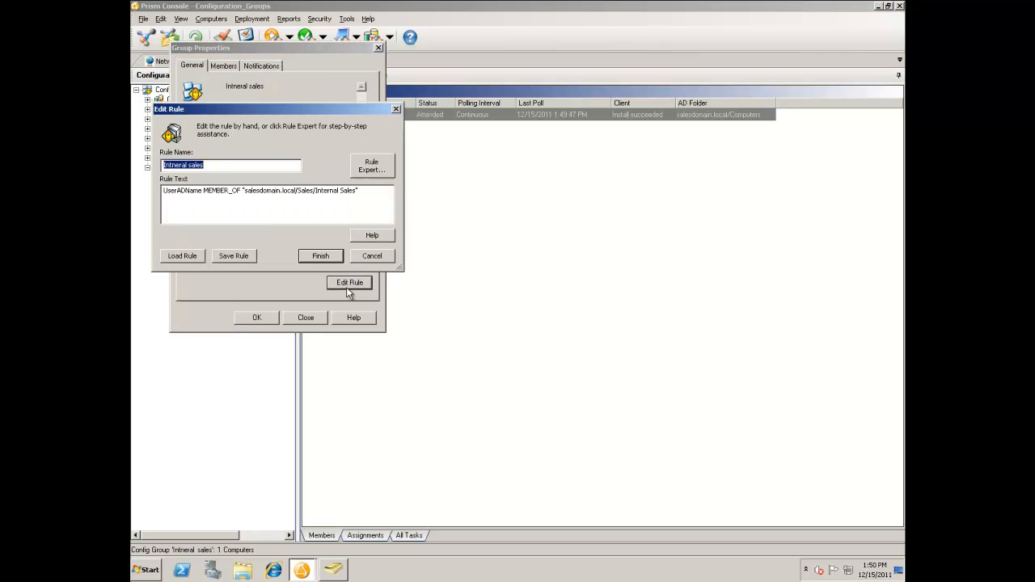
left_click(171, 200)
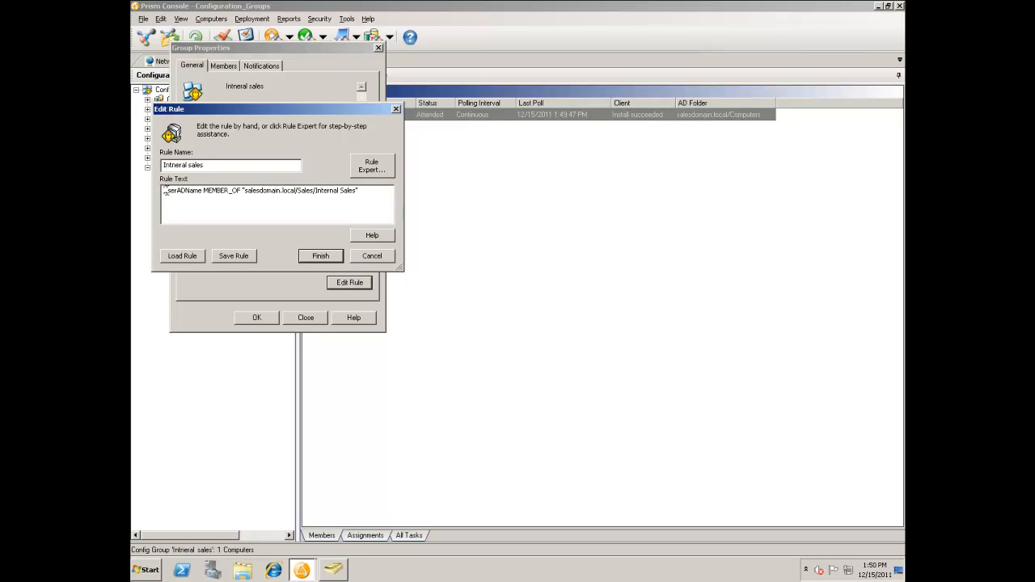
type("NOT (")
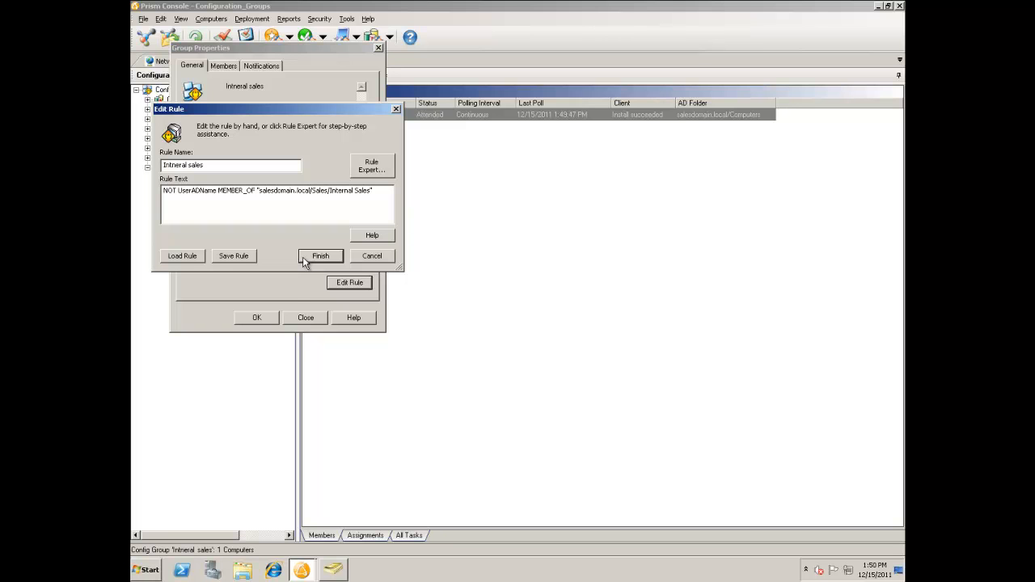
left_click(303, 261)
left_click(257, 319)
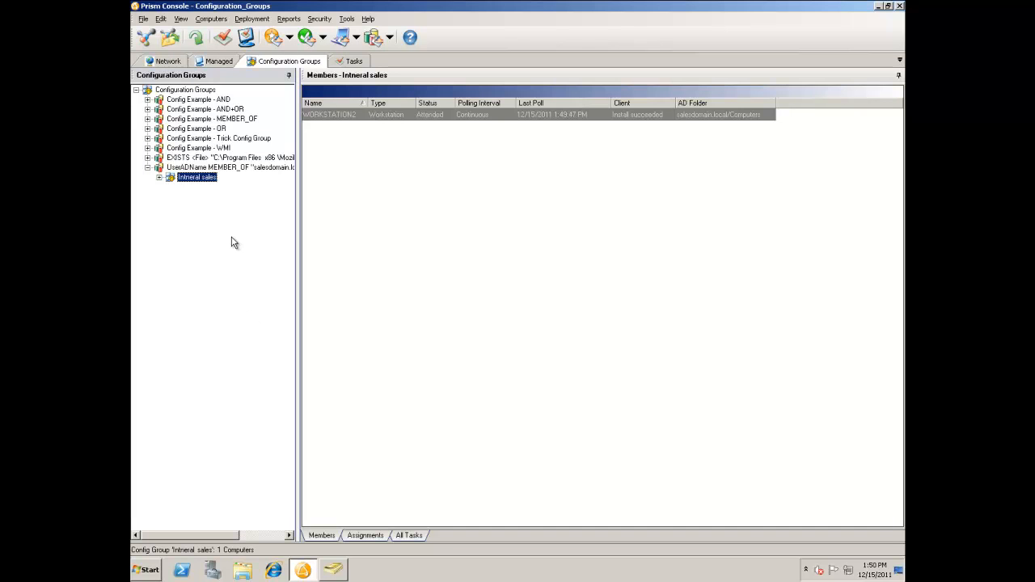
Create a user-defined configuration group with the rule clause UserADName MATCHES "salesdomain.local/Sales/*".
right_click(188, 89)
left_click(227, 100)
left_click(432, 289)
left_click(494, 342)
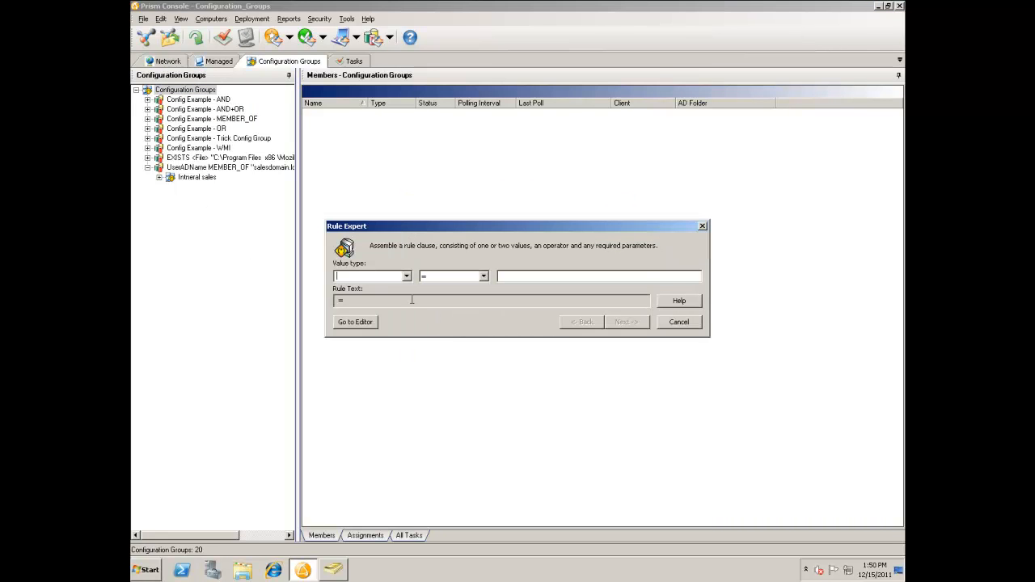
left_click(406, 277)
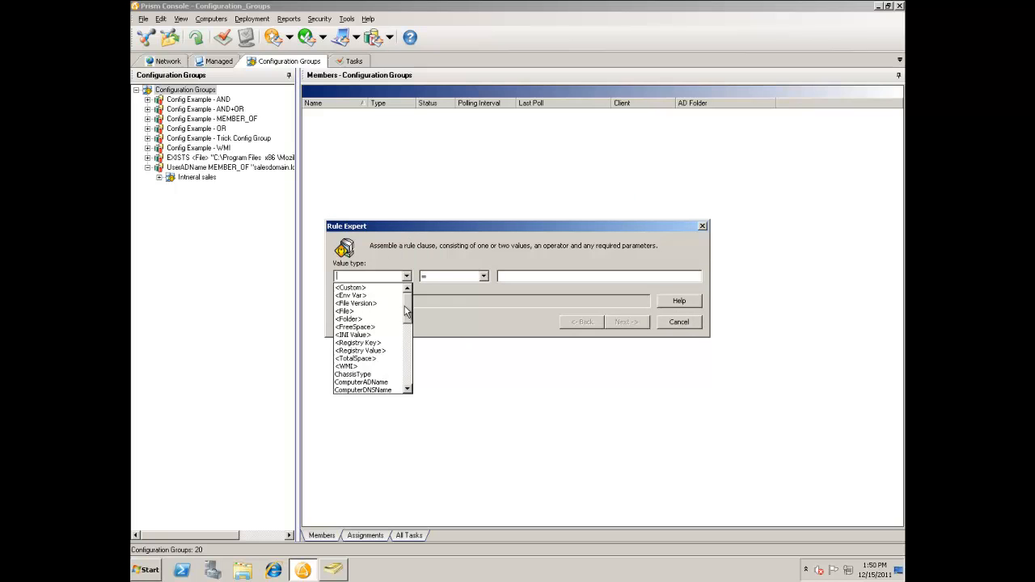
left_click_drag(408, 313, 410, 374)
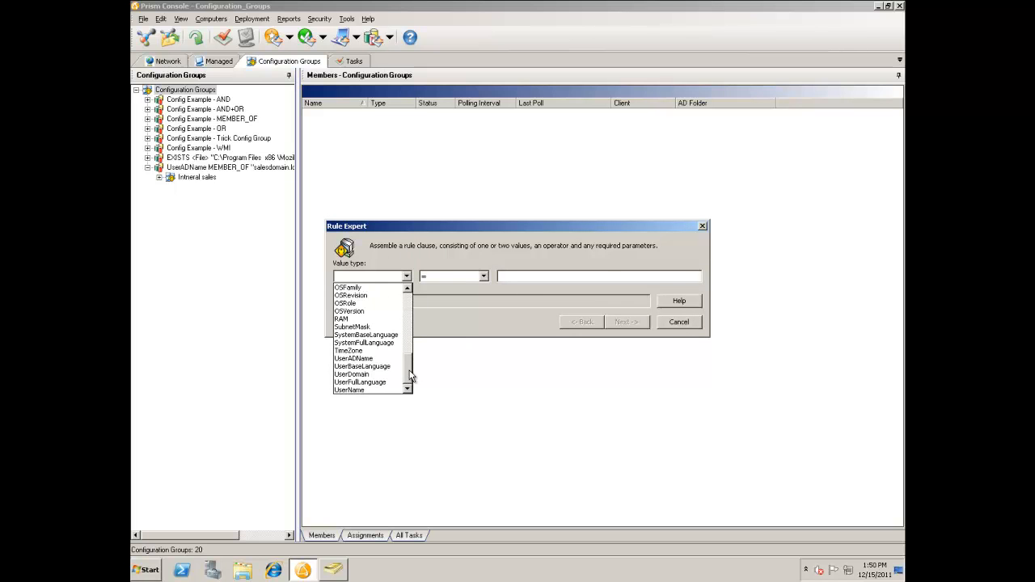
left_click(370, 359)
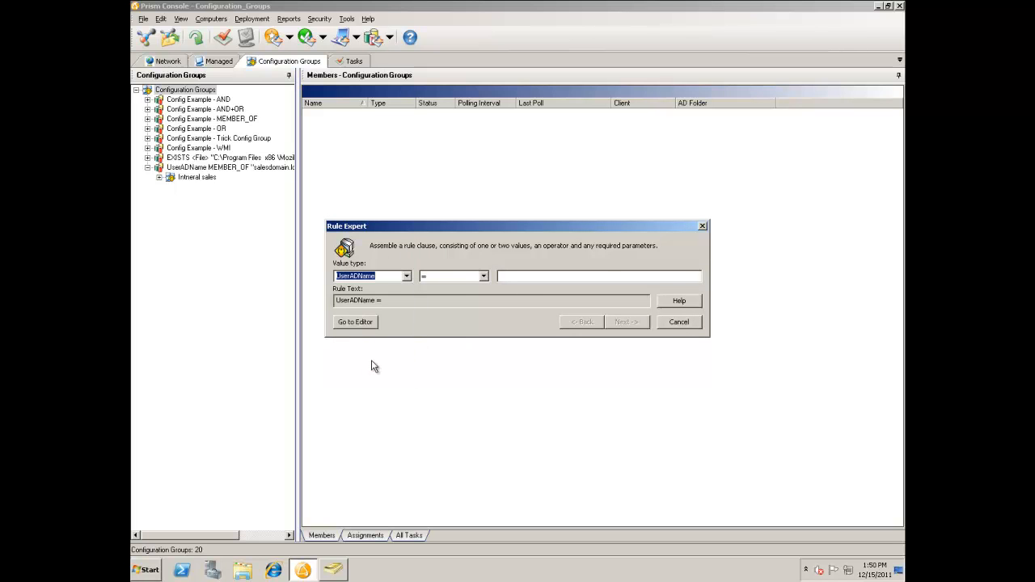
left_click(483, 277)
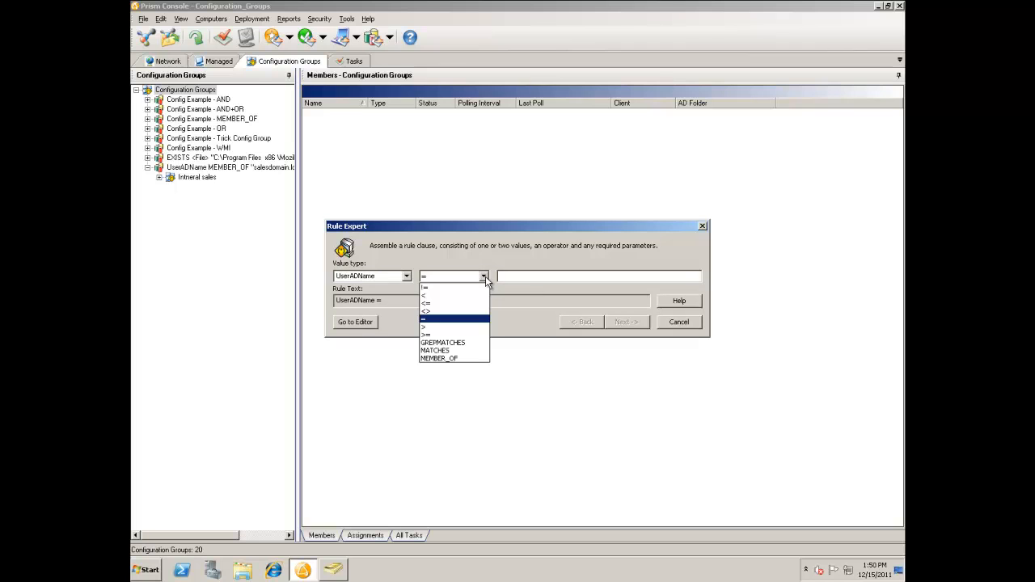
left_click(463, 351)
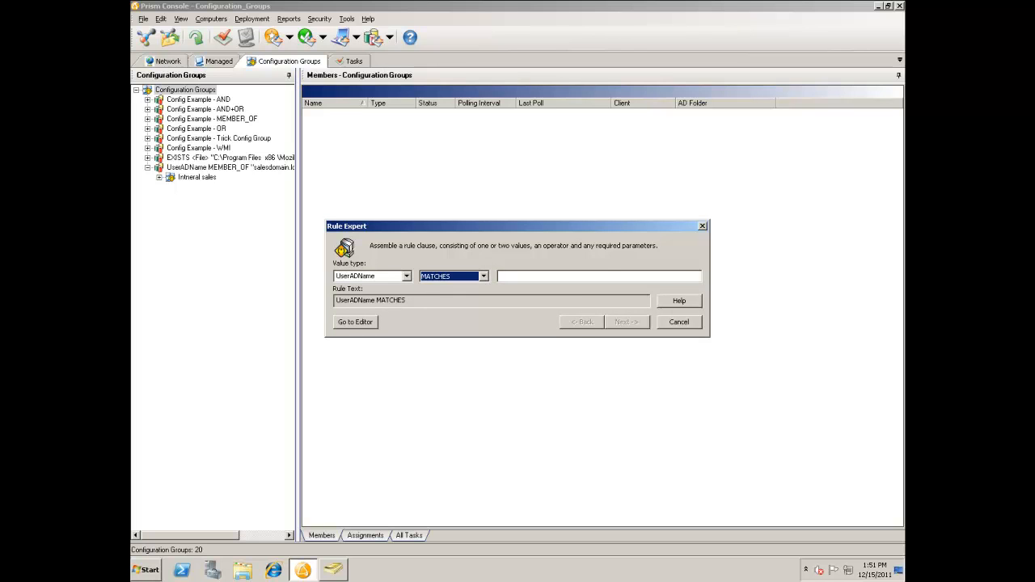
left_click(511, 277)
type("salesdomain.local/Sales/")
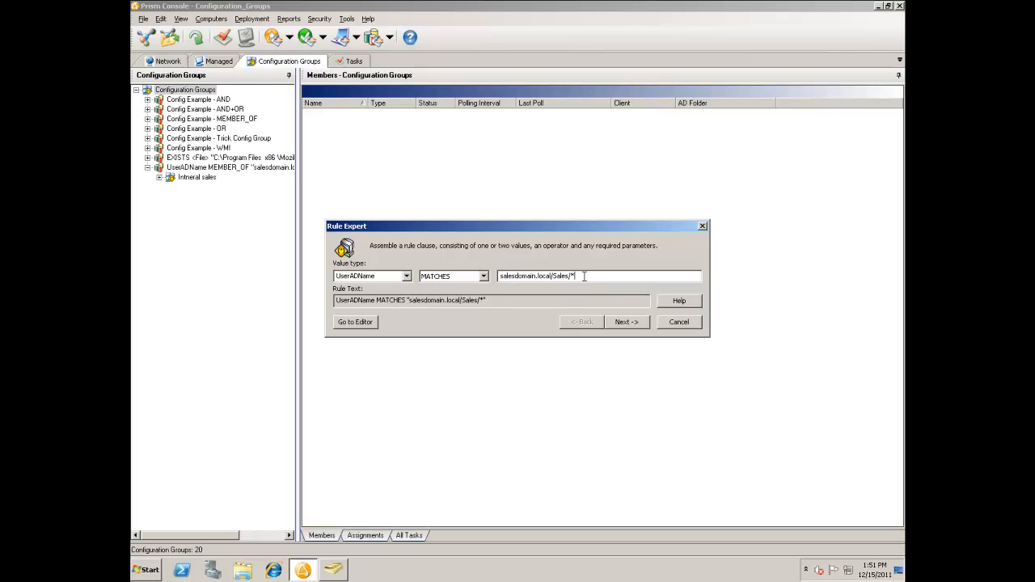
left_click(636, 323)
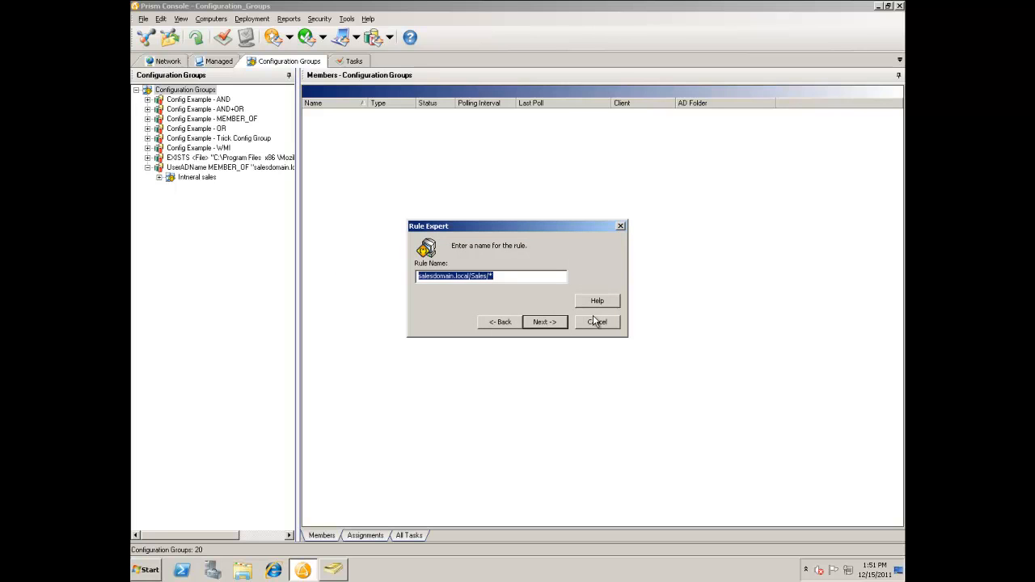
Name the rule "Sales OU", finish creating the configuration group, and refresh the group list.
type("Sales OU")
key("Return")
left_click(560, 347)
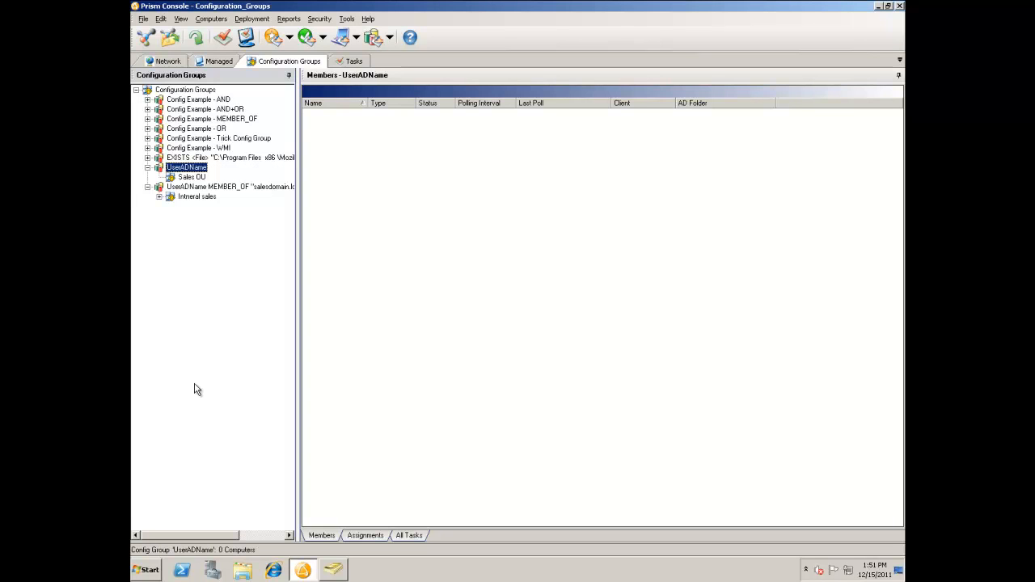
key("F5")
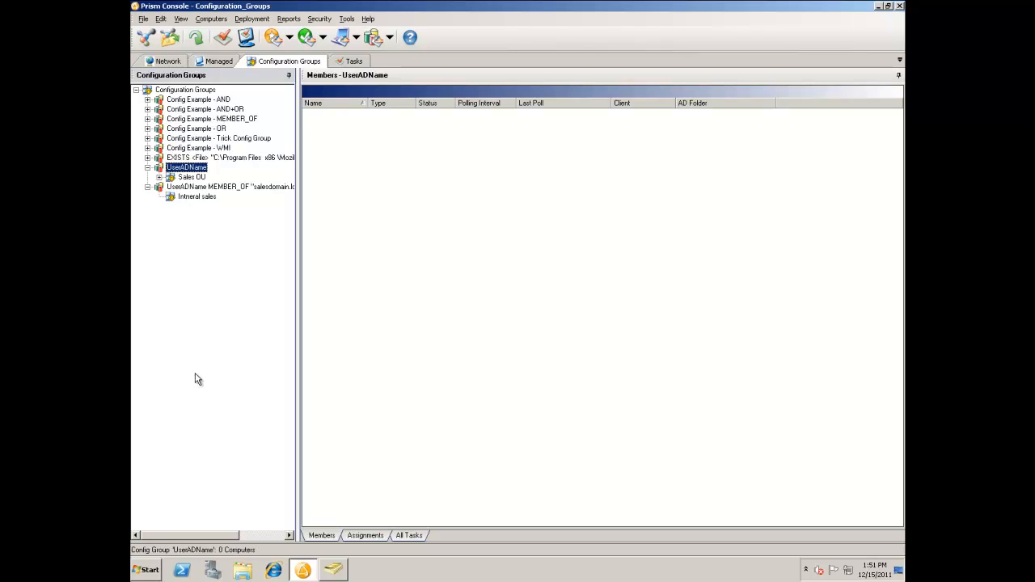